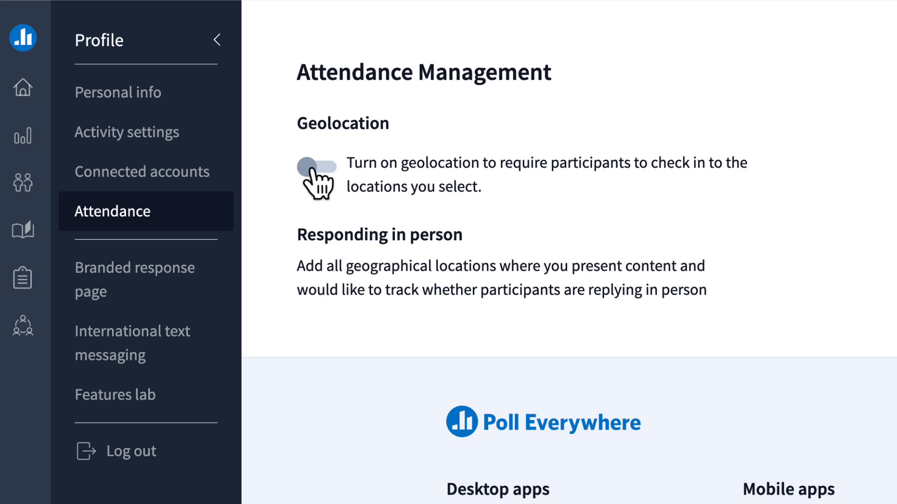
- Switch on geolocation check-in for attendance
{"action": "left_click", "coordinate": [312, 169]}
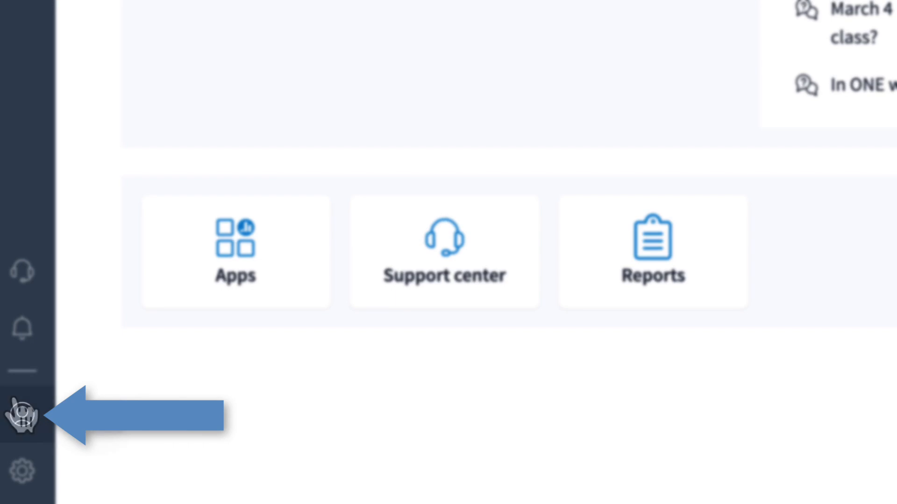
- In the profile's Attendance settings, enable Geolocation and begin adding a new check-in location
{"action": "left_click", "coordinate": [22, 418]}
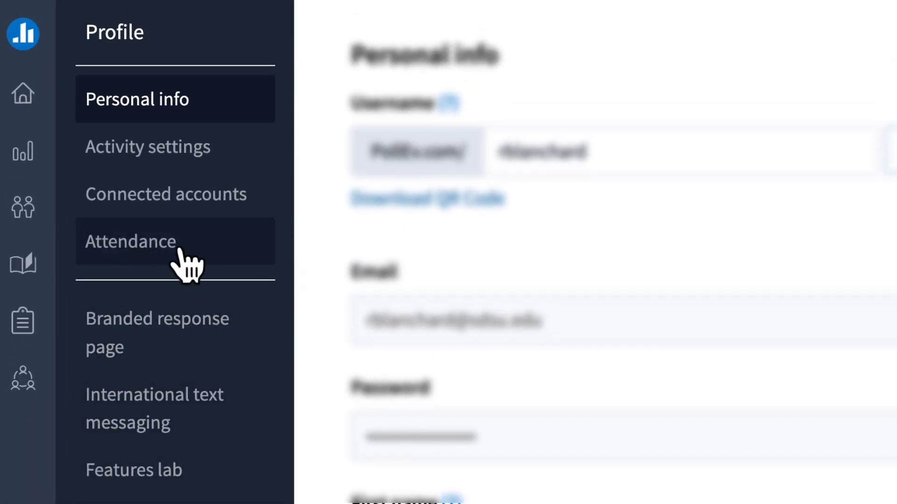
{"action": "left_click", "coordinate": [180, 253]}
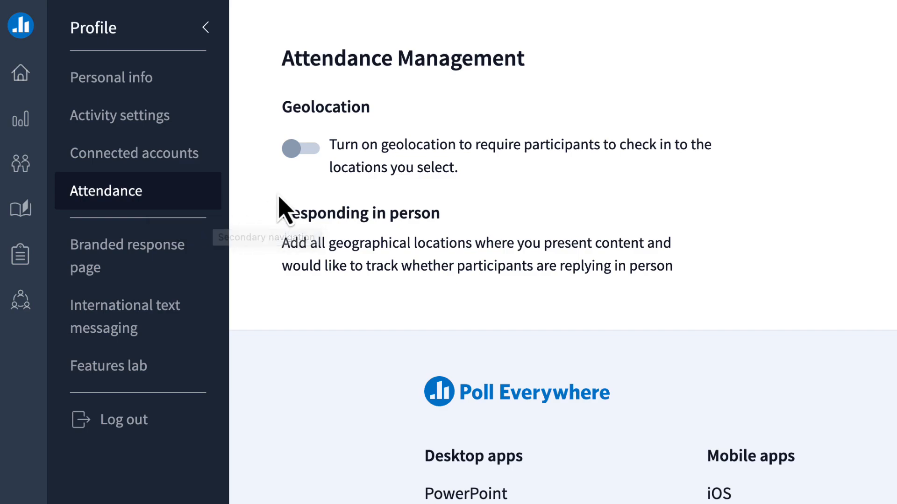
{"action": "left_click", "coordinate": [299, 150]}
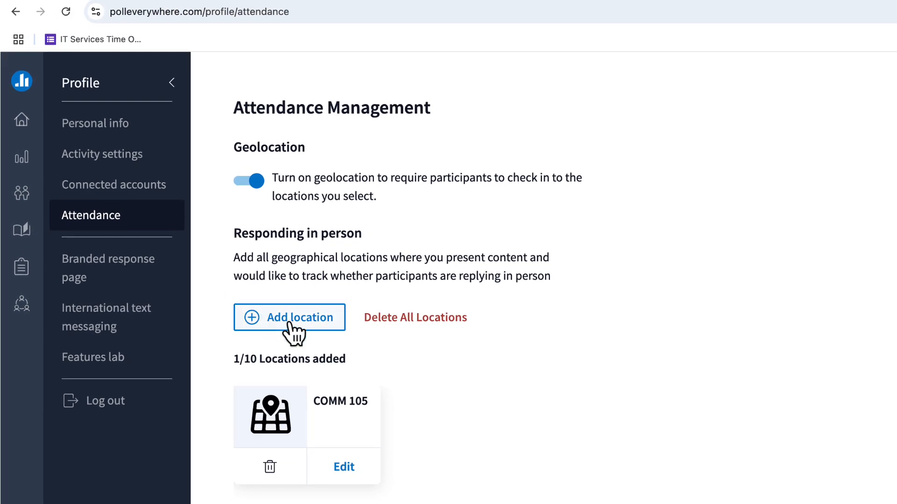
{"action": "left_click", "coordinate": [353, 319]}
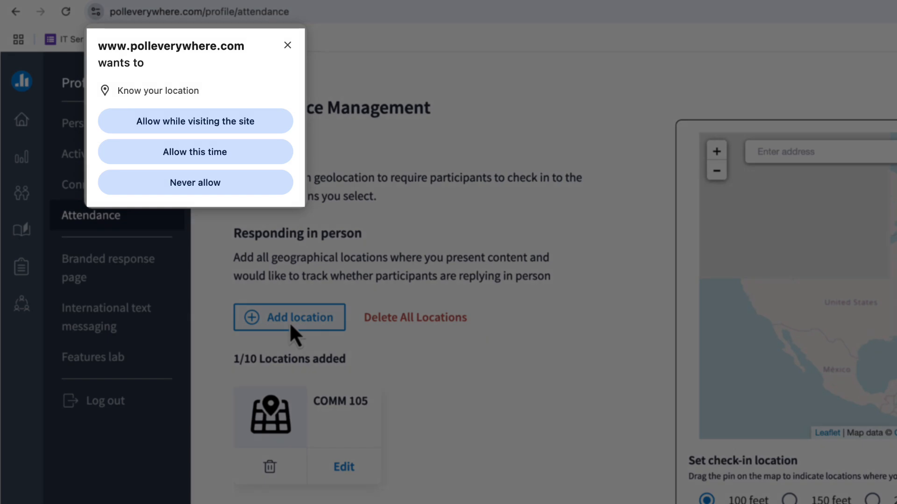
- Allow location access and save the location 'Econ Class' at San Diego State University, found by searching 'Sdsu'
{"action": "left_click", "coordinate": [193, 123]}
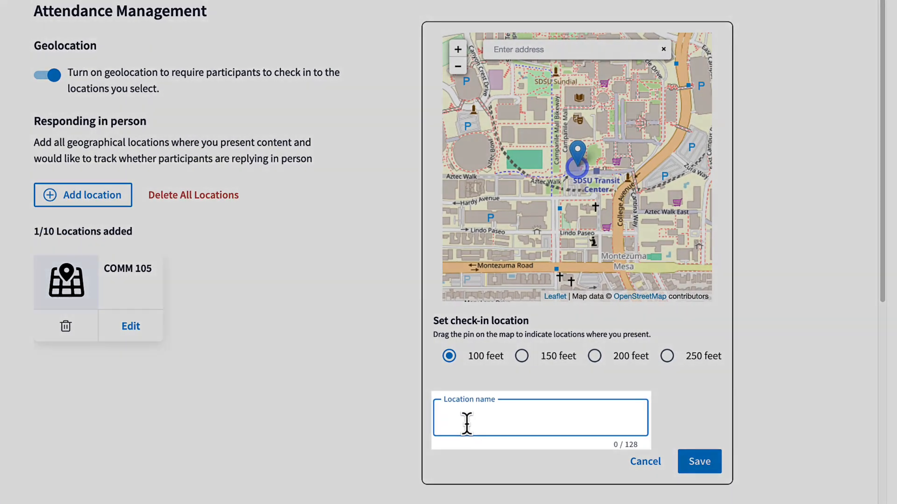
{"action": "type", "text": "Econ Class"}
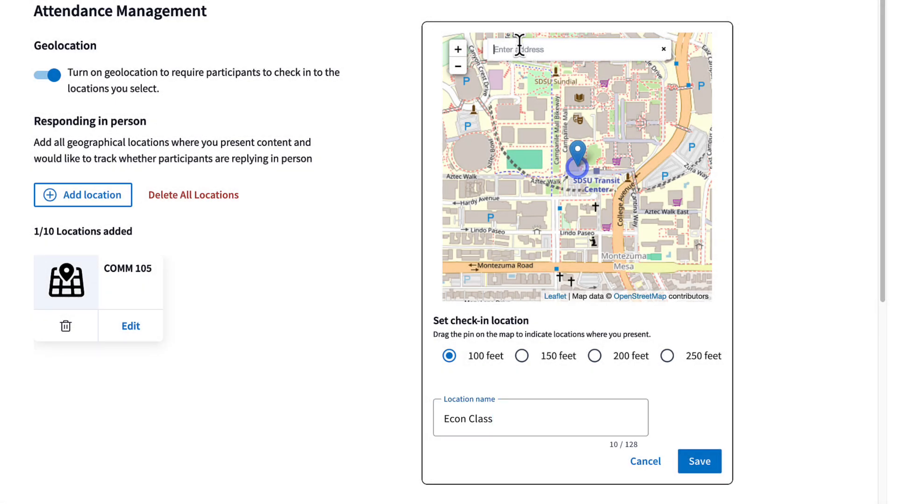
{"action": "left_click", "coordinate": [519, 46]}
{"action": "type", "text": "Sdsu"}
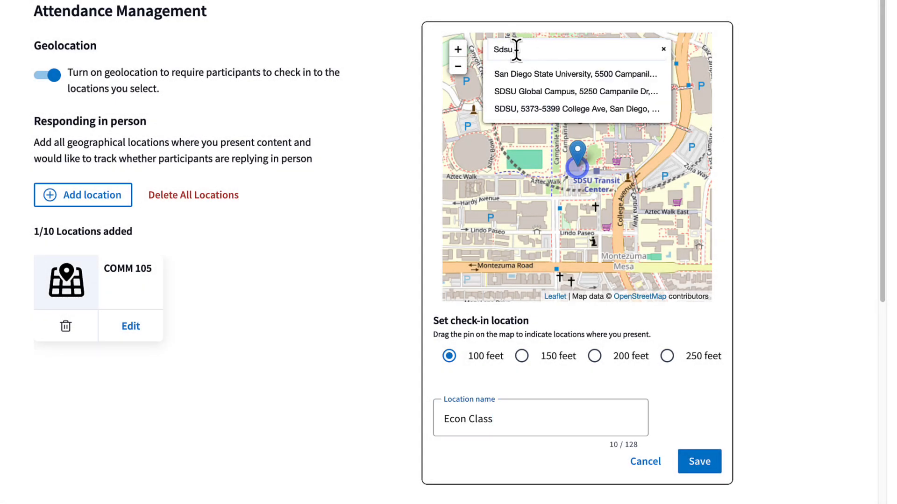
{"action": "left_click", "coordinate": [527, 70]}
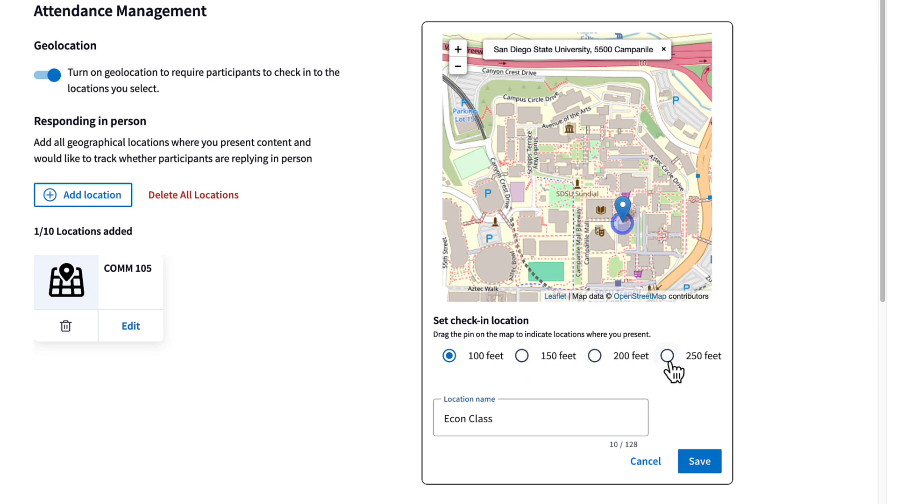
{"action": "left_click", "coordinate": [698, 462]}
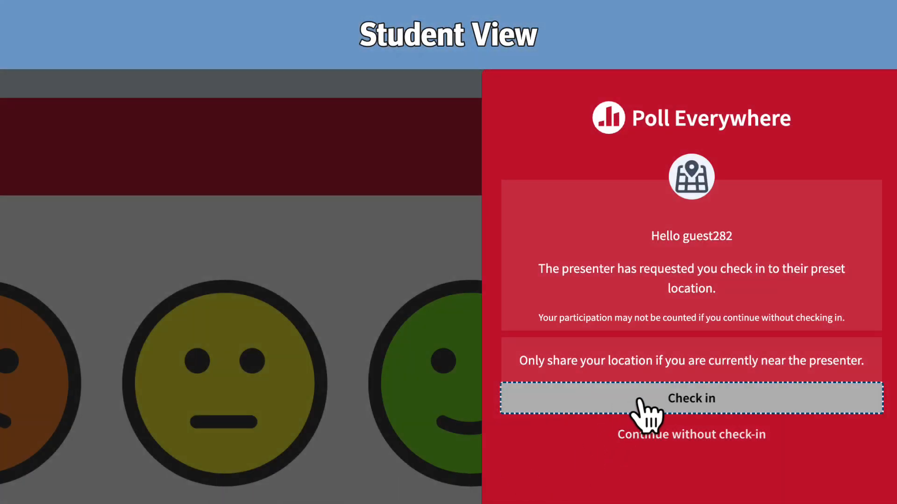
- Check in at the presenter's preset location from the student view
{"action": "left_click", "coordinate": [663, 401]}
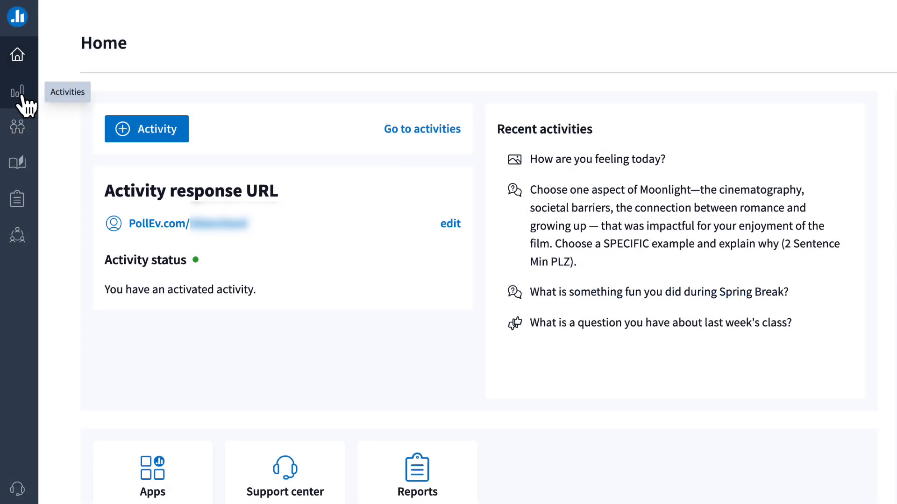
- Draft an open-ended activity asking what question students have from last class, filed under March Attendance
{"action": "left_click", "coordinate": [21, 97]}
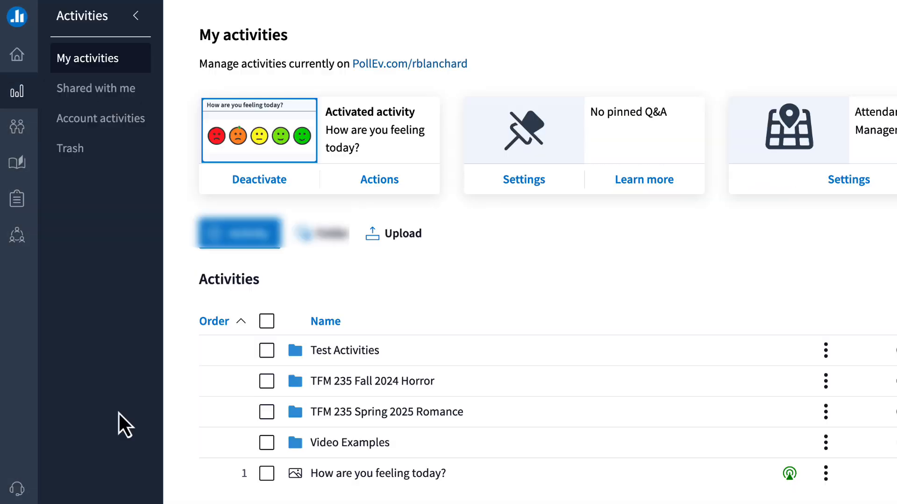
{"action": "left_click", "coordinate": [246, 235]}
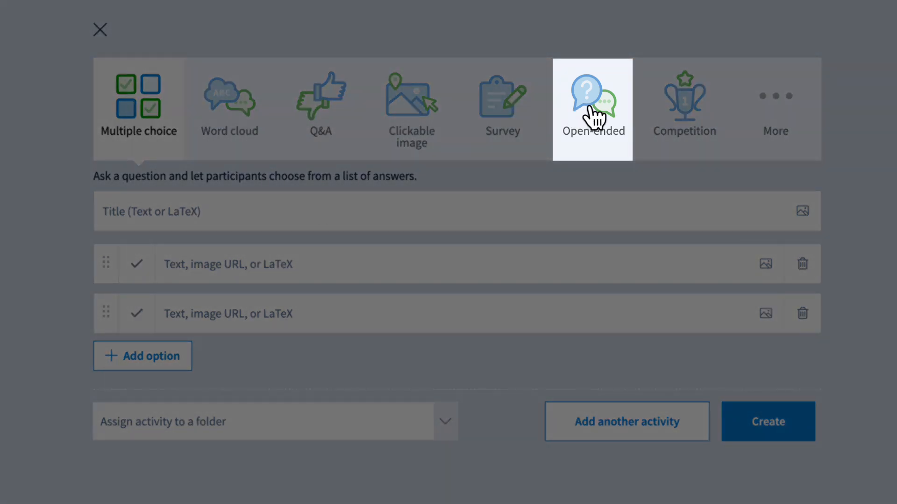
{"action": "left_click", "coordinate": [589, 107]}
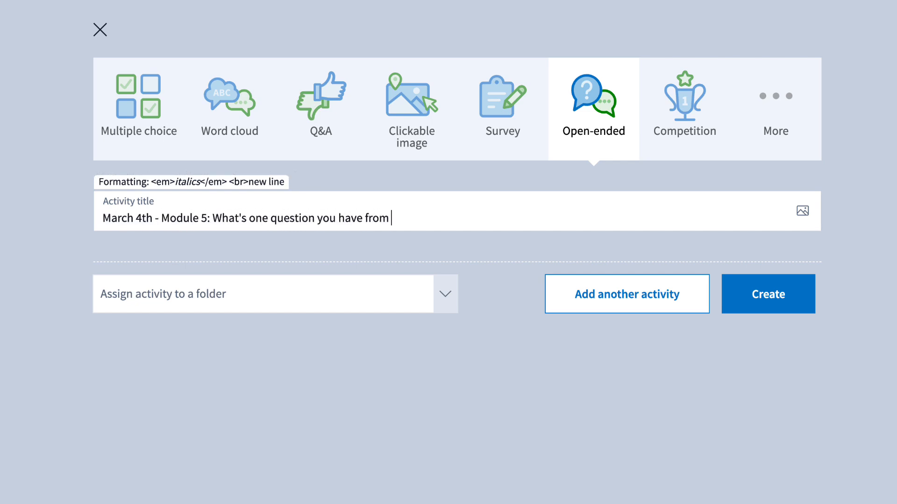
{"action": "type", "text": "ss?"}
{"action": "left_click", "coordinate": [195, 294]}
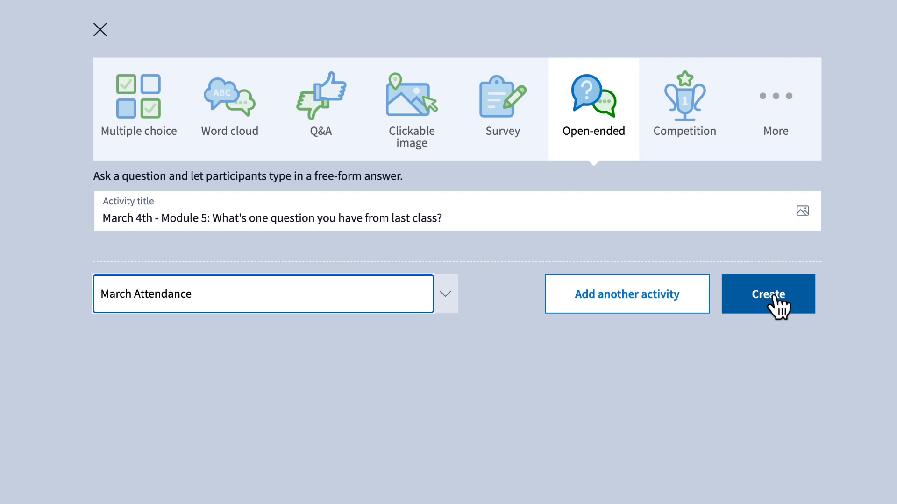
- Create the activity restricted to registered participants, then log in with the student's San Diego State University e-mail
{"action": "left_click", "coordinate": [774, 301]}
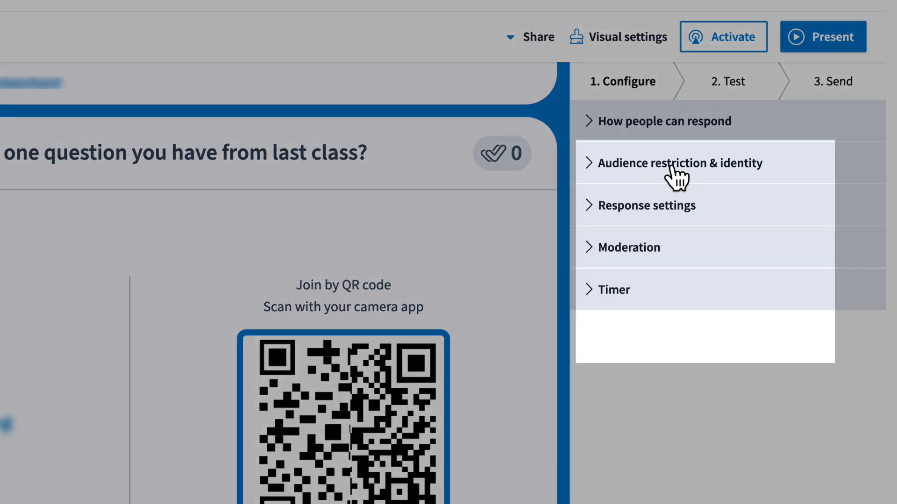
{"action": "left_click", "coordinate": [676, 176]}
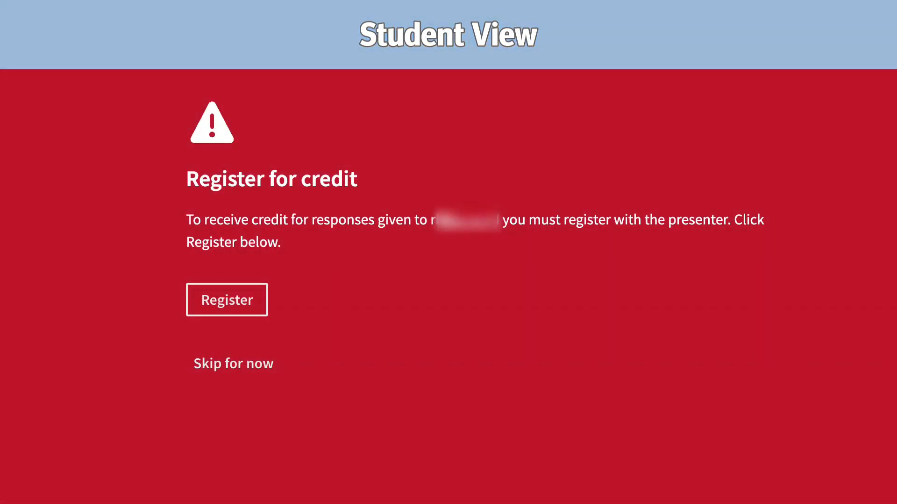
{"action": "left_click", "coordinate": [238, 303]}
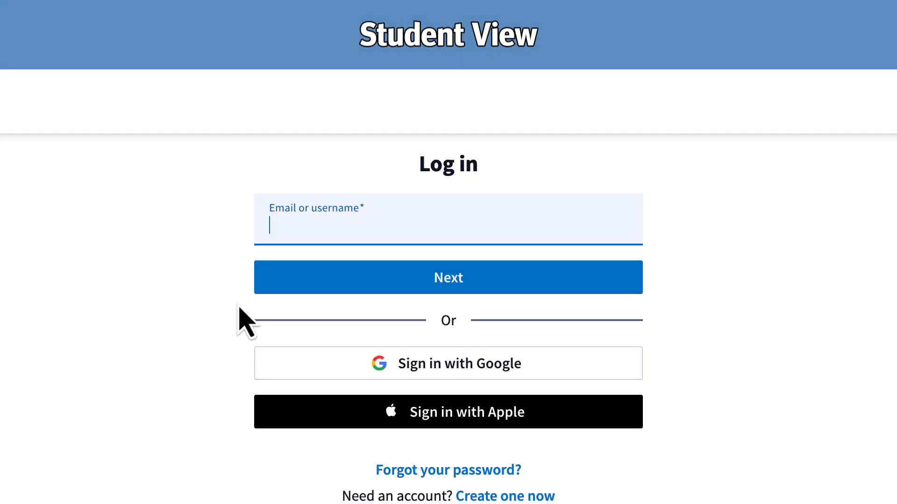
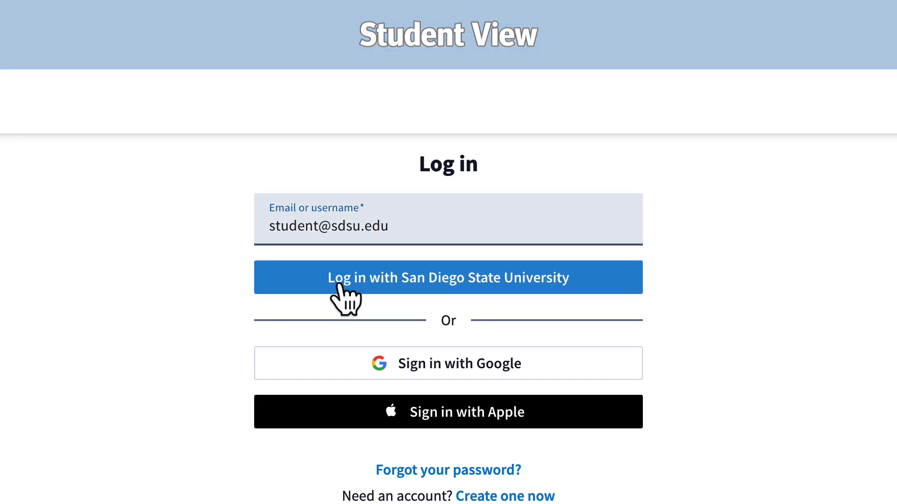
{"action": "left_click", "coordinate": [422, 290]}
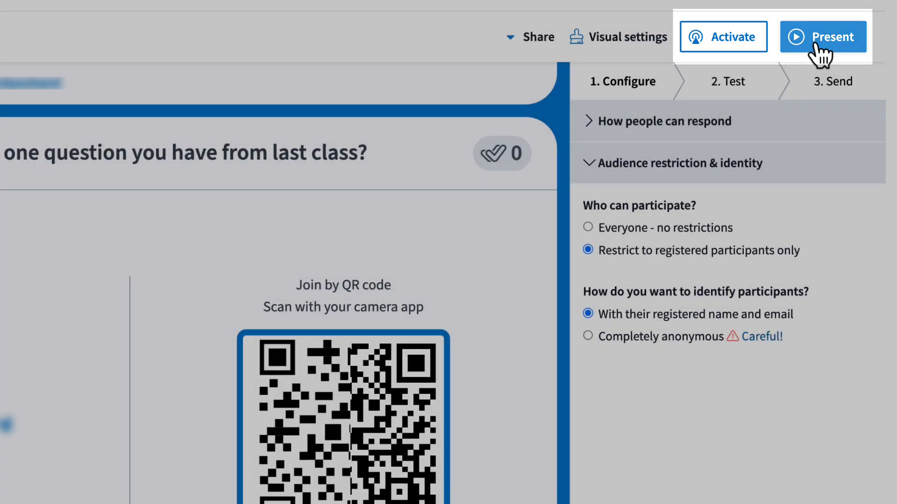
- Present the March 4th activity's responses full-screen
{"action": "left_click", "coordinate": [817, 45]}
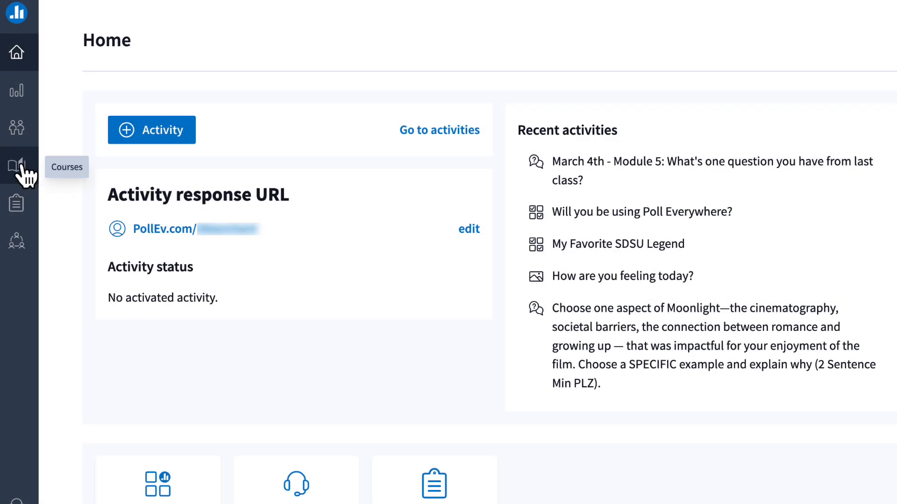
- Add an 'Attendance' assignment to Biology101-1001 awarding 1.0 participation point per activity, check-in required
{"action": "left_click", "coordinate": [20, 168]}
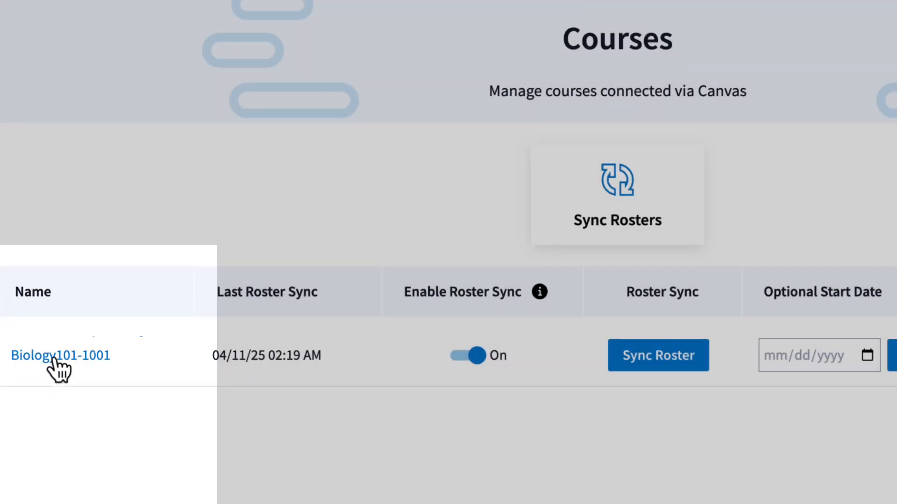
{"action": "left_click", "coordinate": [51, 359]}
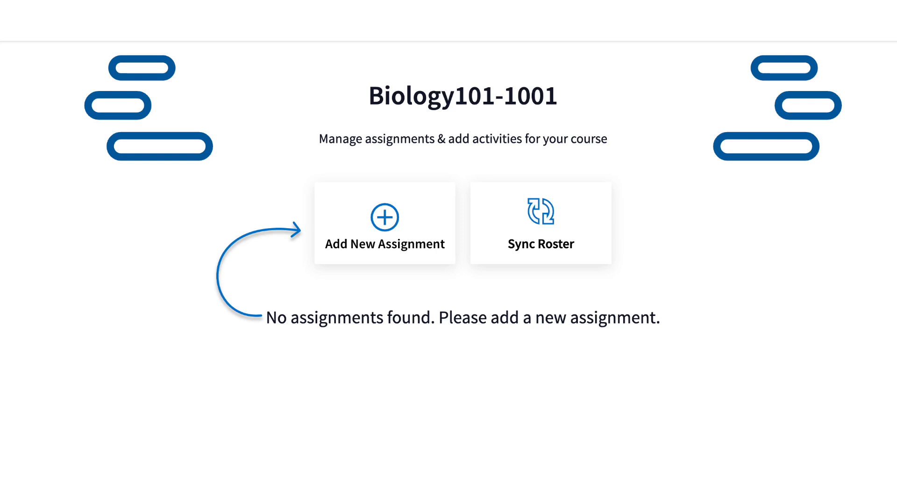
{"action": "left_click", "coordinate": [384, 218]}
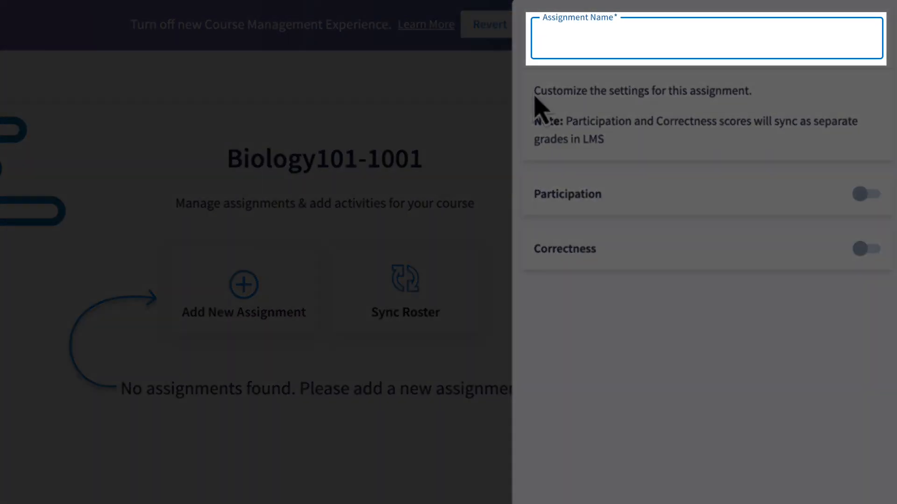
{"action": "type", "text": "Att"}
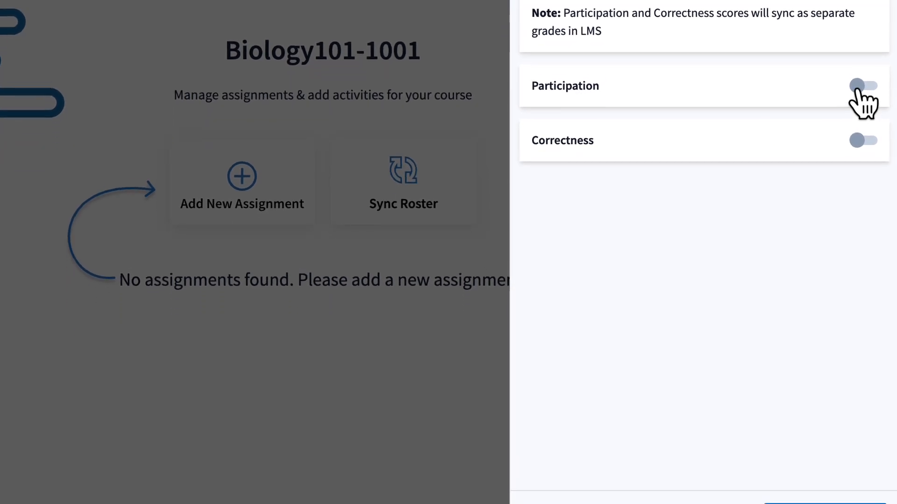
{"action": "left_click", "coordinate": [865, 194]}
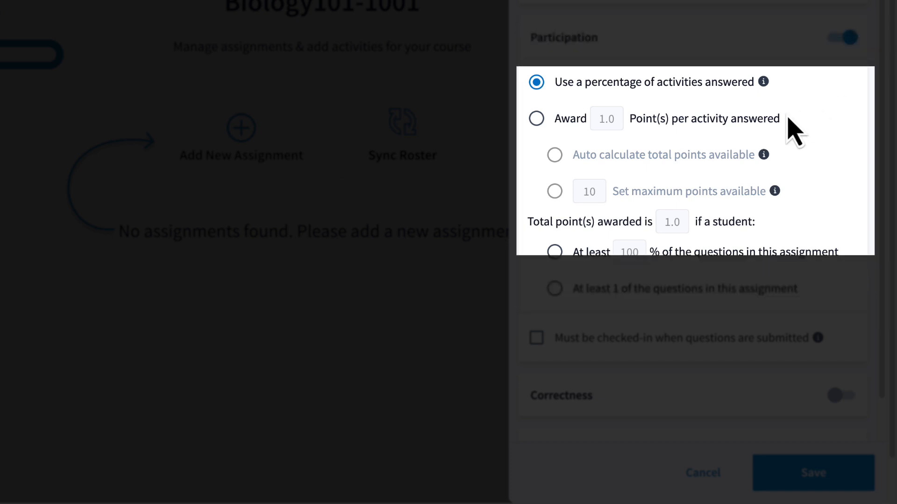
{"action": "left_click", "coordinate": [536, 121]}
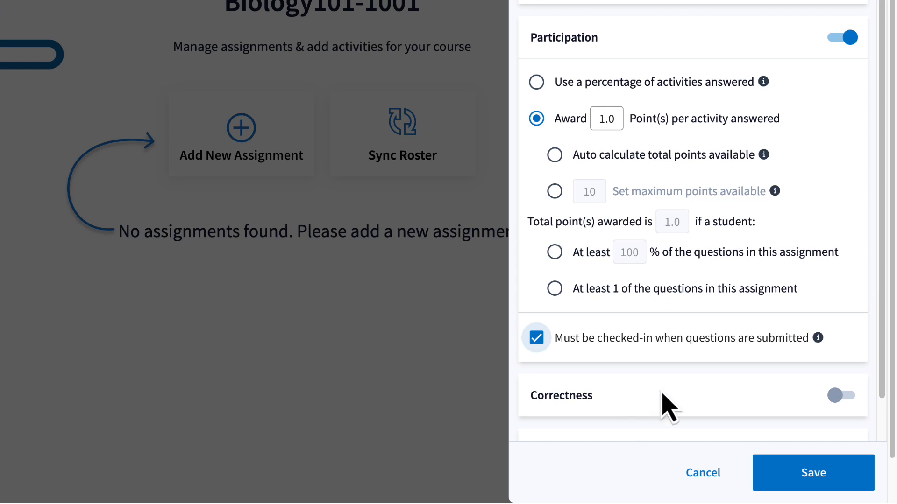
{"action": "scroll", "coordinate": [662, 393], "scroll_direction": "down", "scroll_amount": 1}
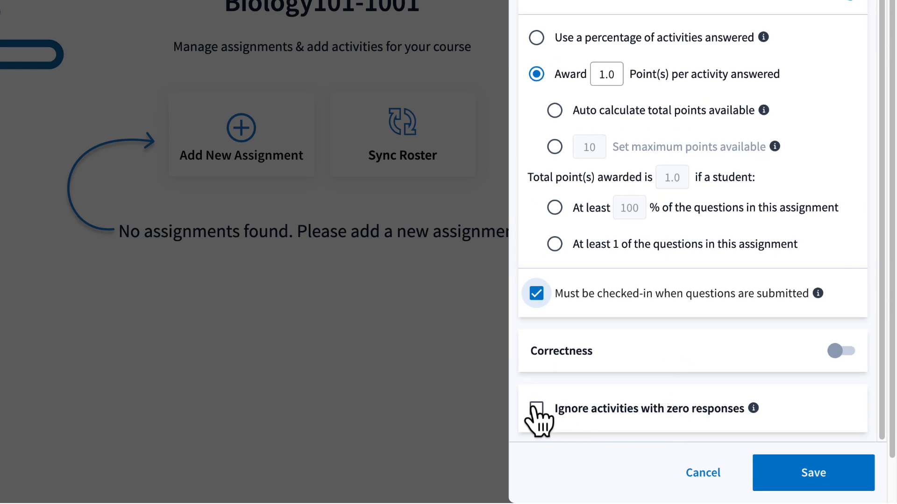
{"action": "left_click", "coordinate": [807, 481]}
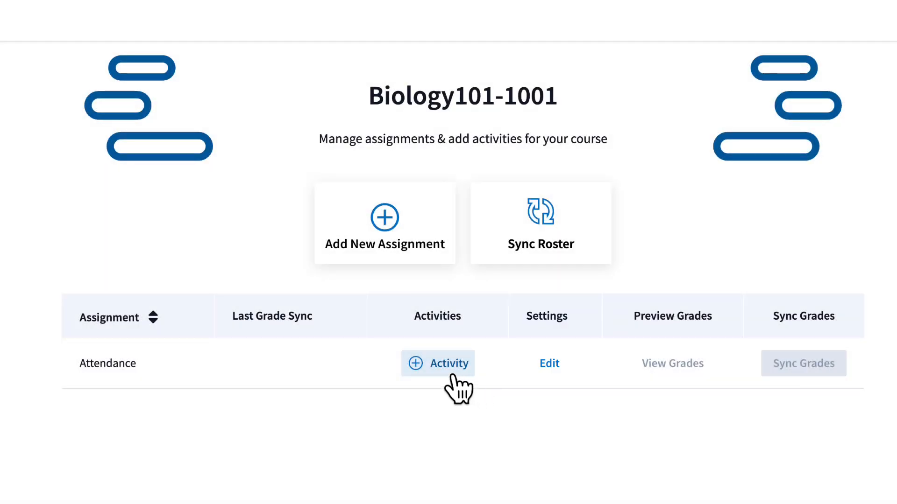
- Include the March 4th activity from March Attendance, sync the Attendance grades, and open Canvas Grades
{"action": "left_click", "coordinate": [435, 370]}
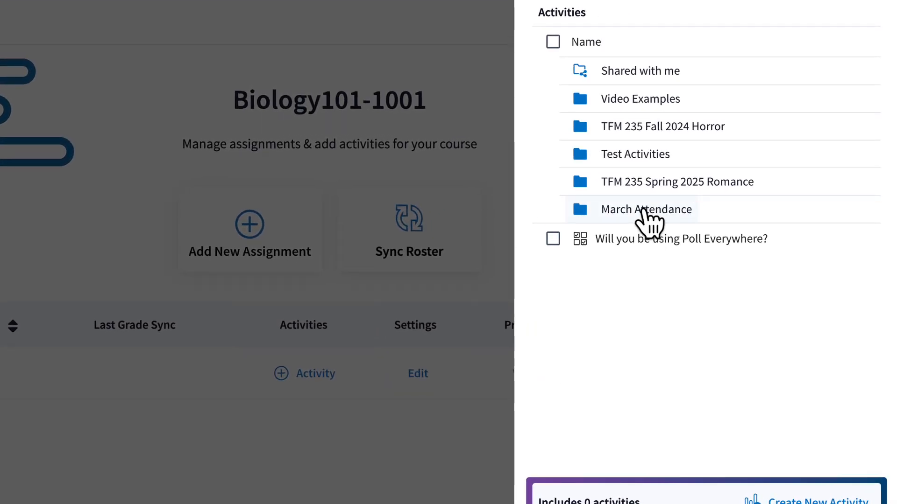
{"action": "left_click", "coordinate": [646, 215]}
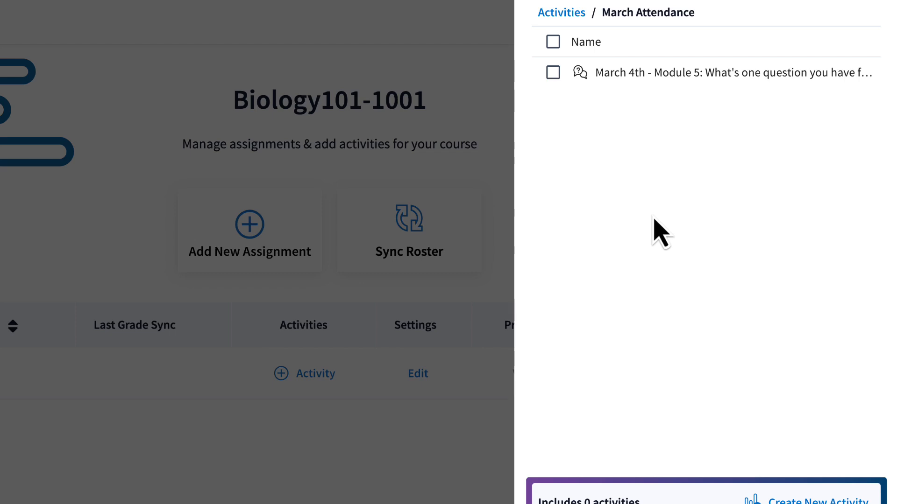
{"action": "left_click", "coordinate": [553, 73]}
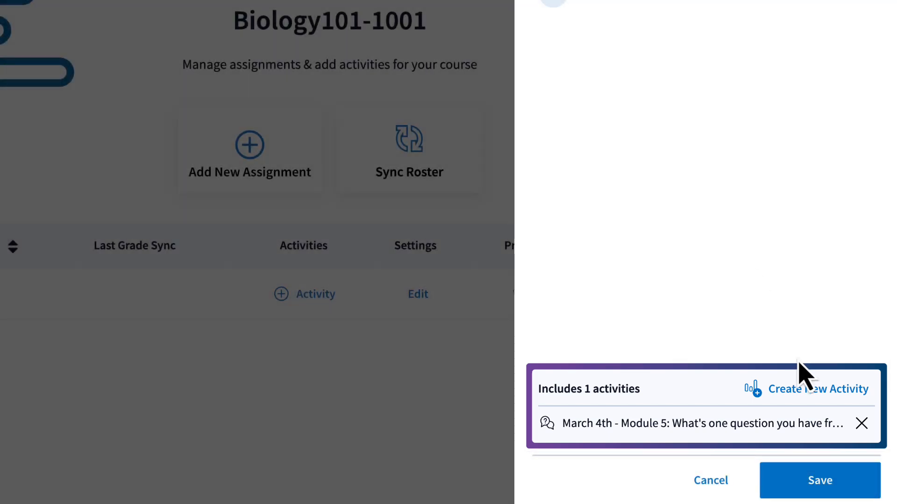
{"action": "left_click", "coordinate": [804, 488]}
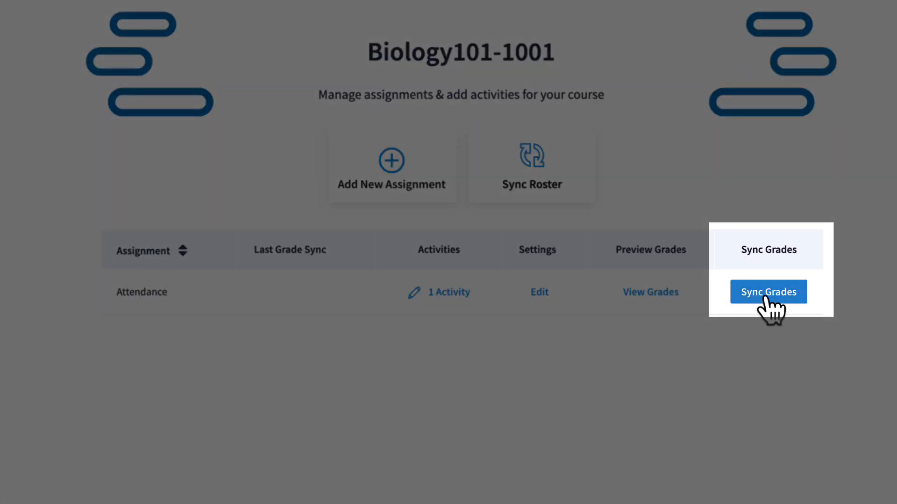
{"action": "left_click", "coordinate": [766, 294]}
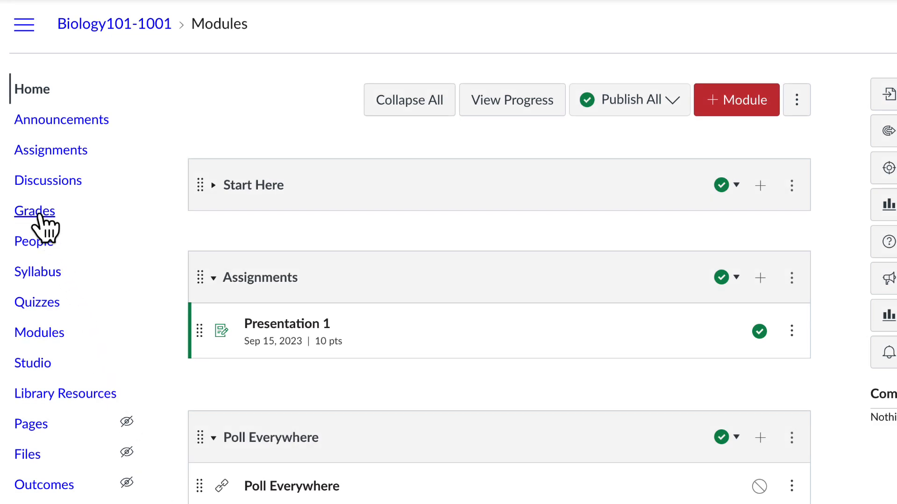
{"action": "left_click", "coordinate": [39, 216]}
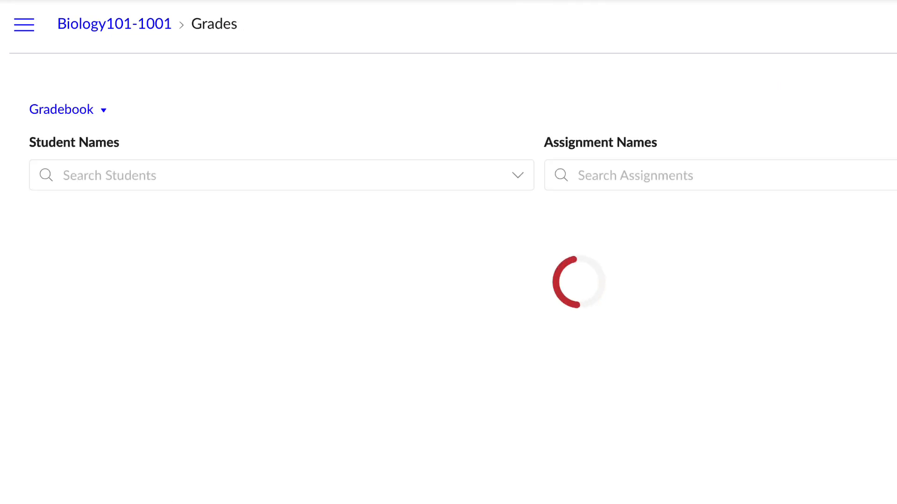